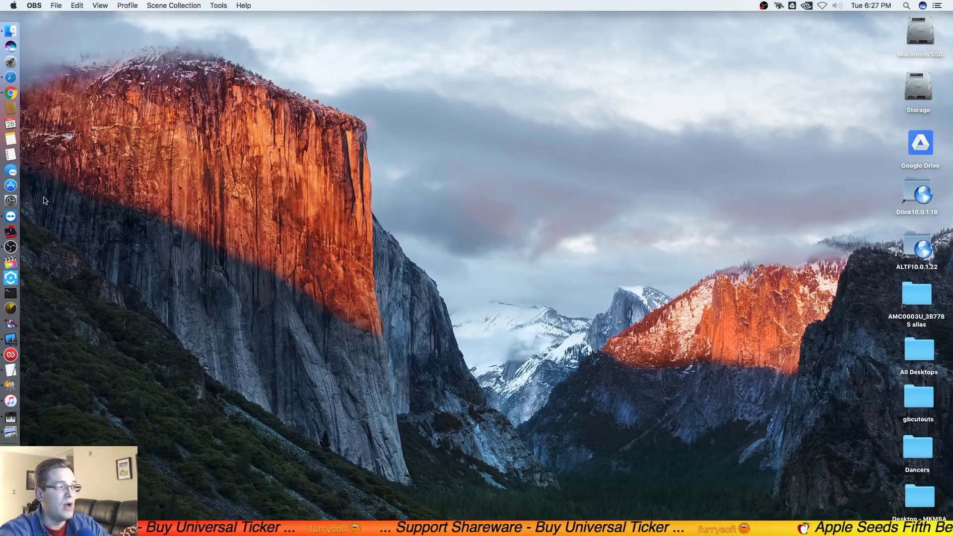
Step: Launch System Preferences, open Users & Groups, and request to unlock it for changes
click(18, 201)
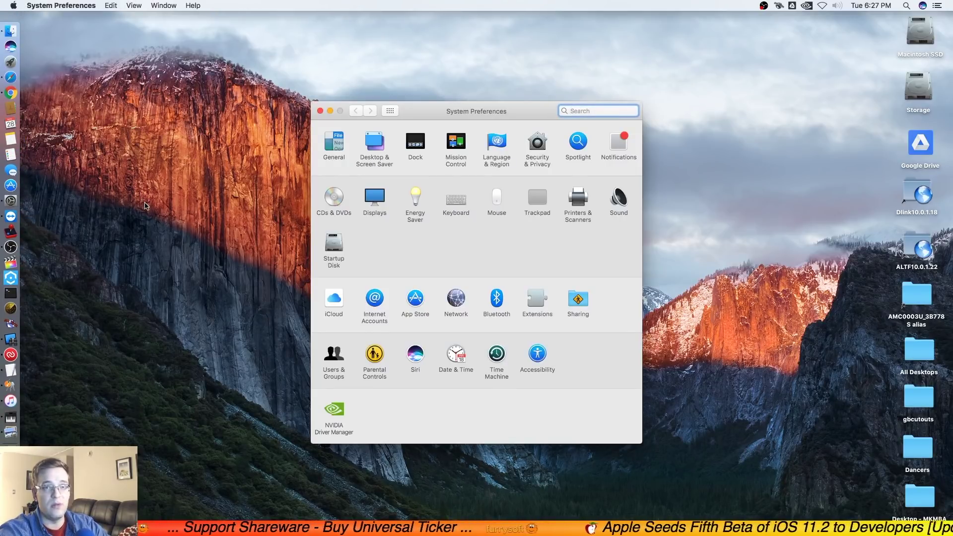
click(340, 355)
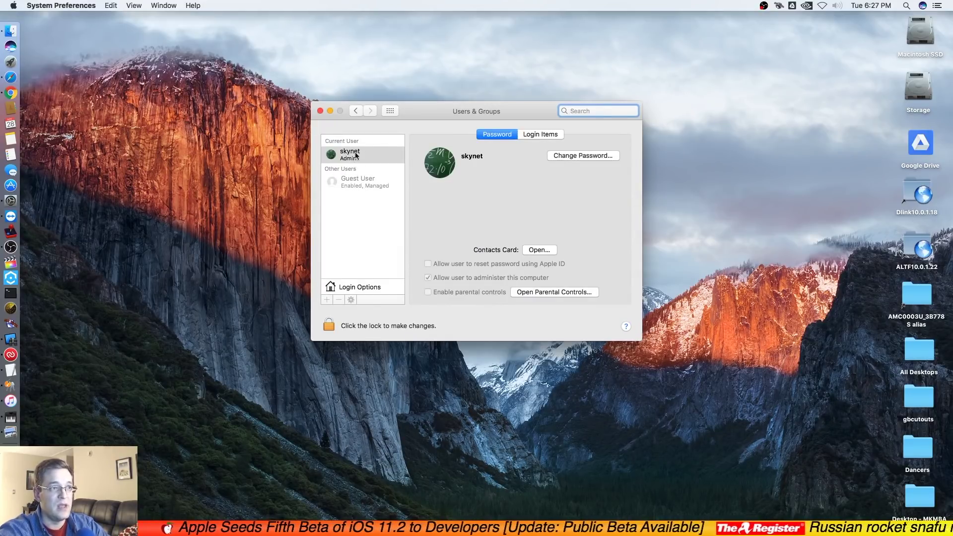
drag(404, 113, 403, 114)
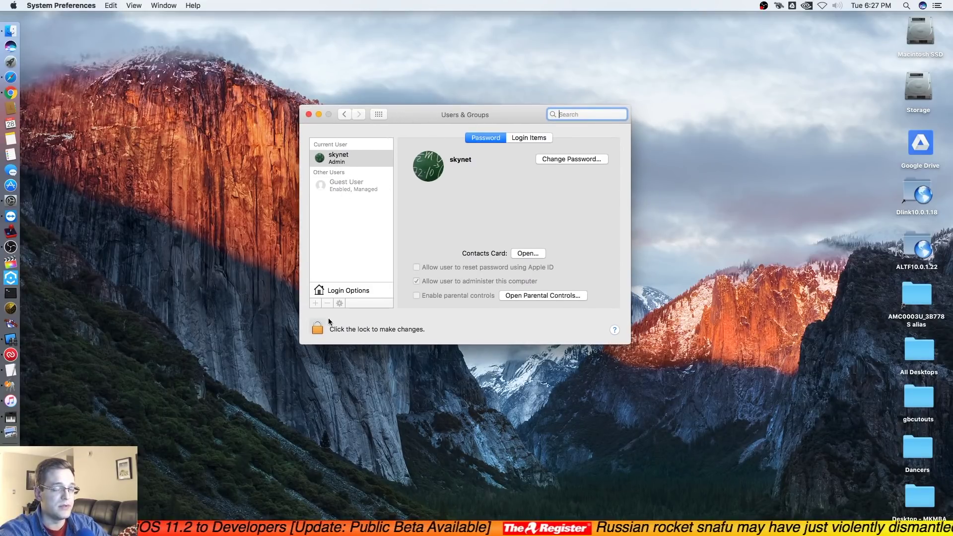
click(321, 332)
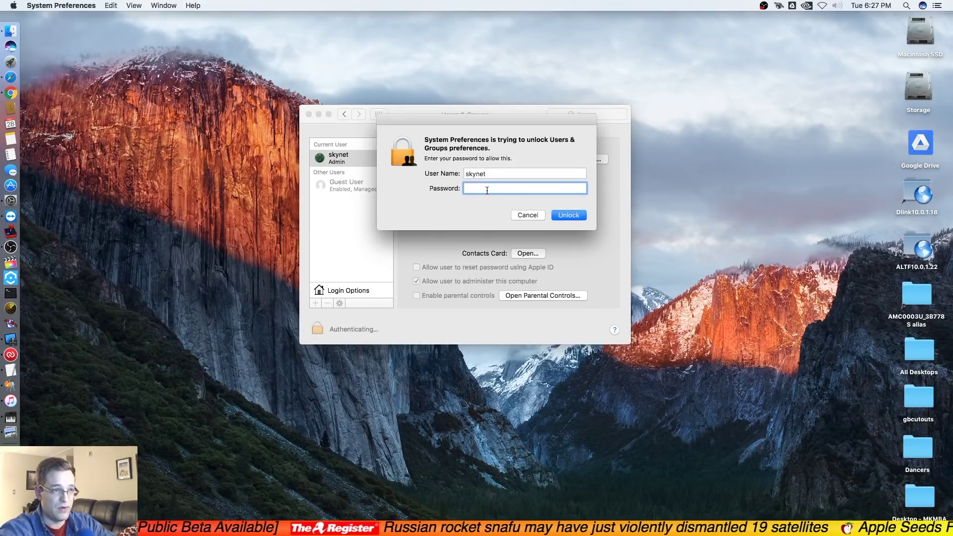
Step: Unlock Users & Groups with the admin password, then launch Directory Utility from Login Options' Join prompt
text(**********)
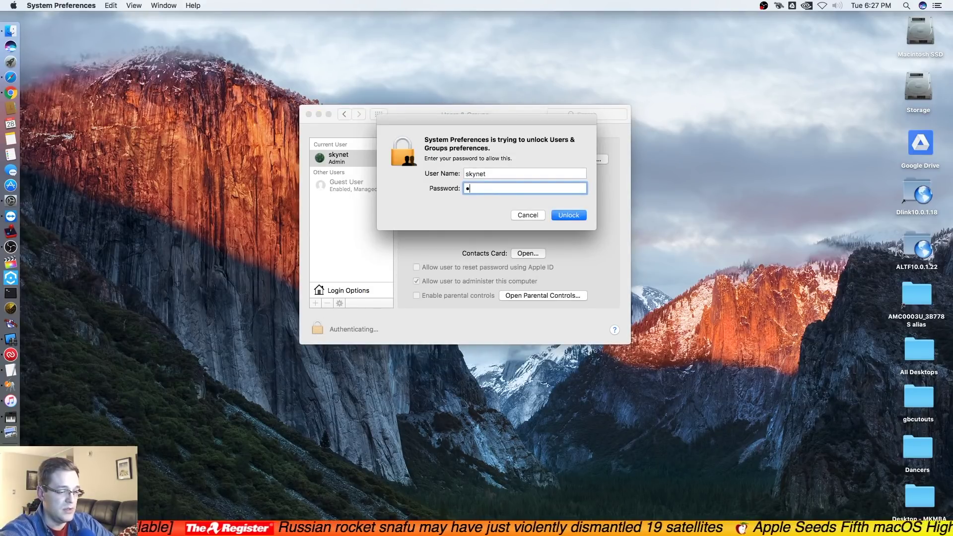
key(Return)
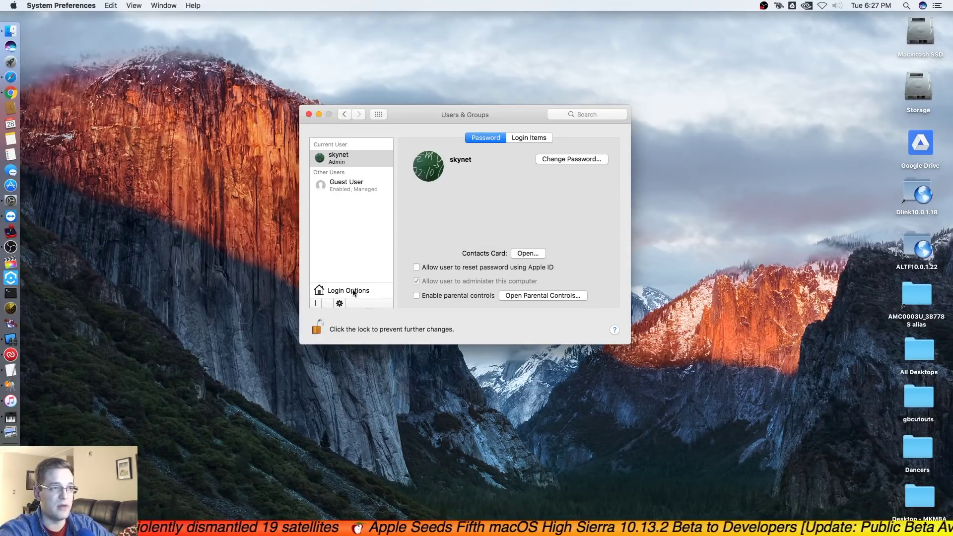
click(357, 292)
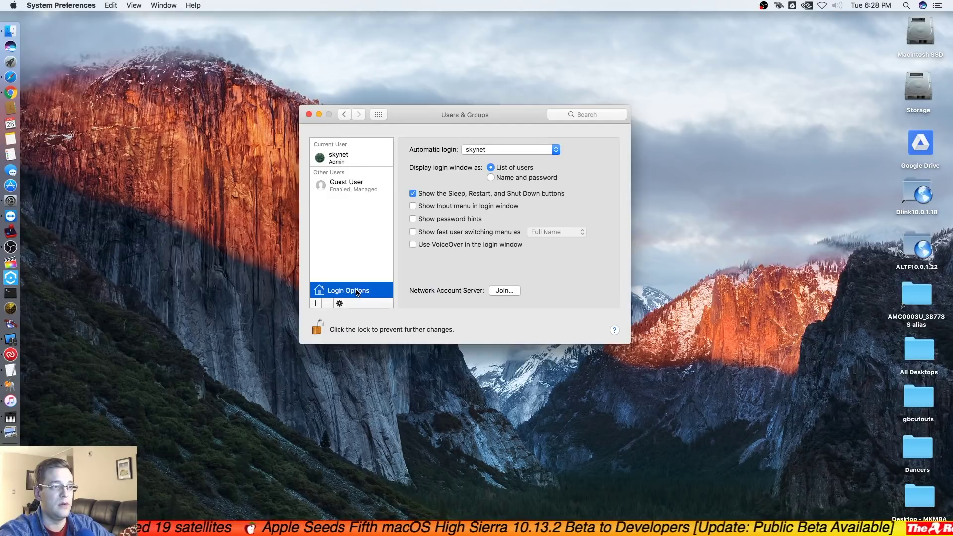
click(505, 291)
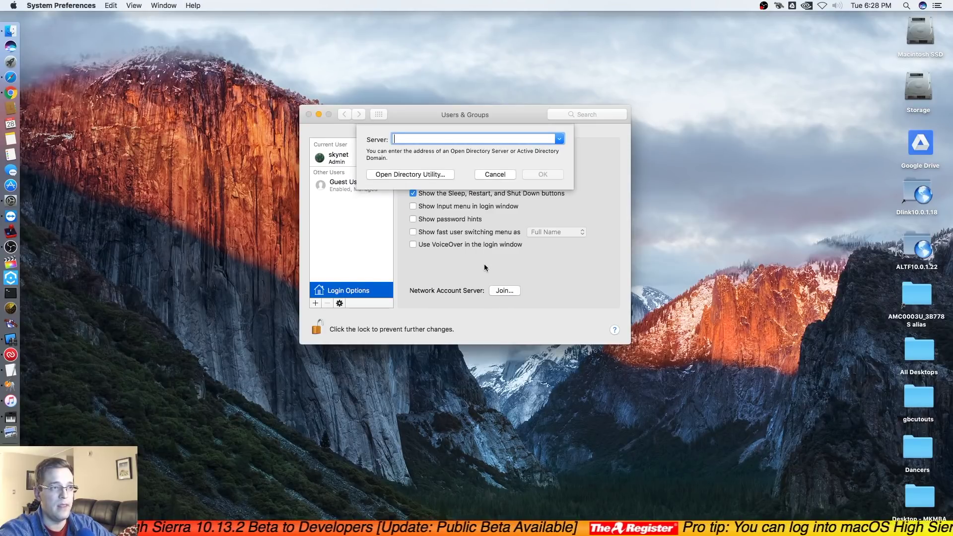
click(407, 174)
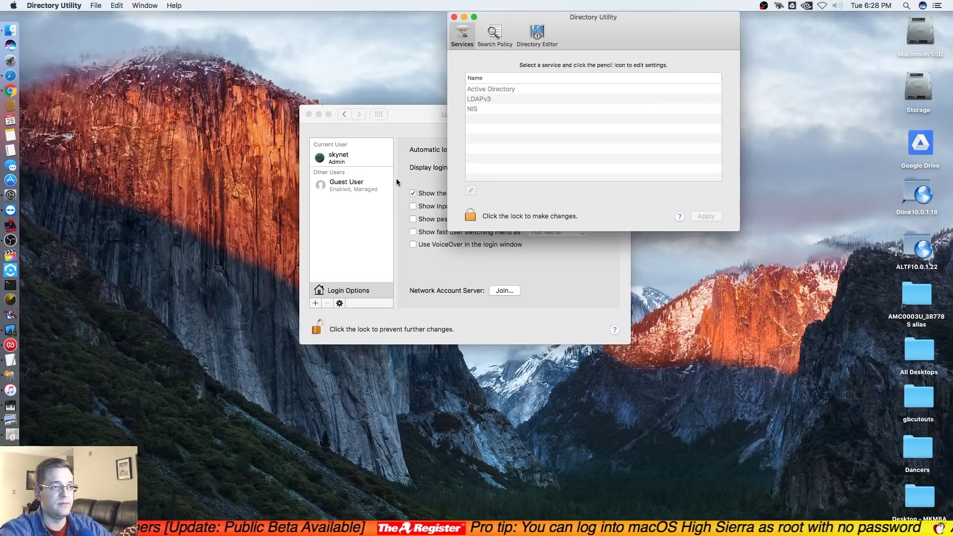
Step: Move Directory Utility aside, unlock it with the admin password, and show its Edit menu
drag(592, 43, 492, 82)
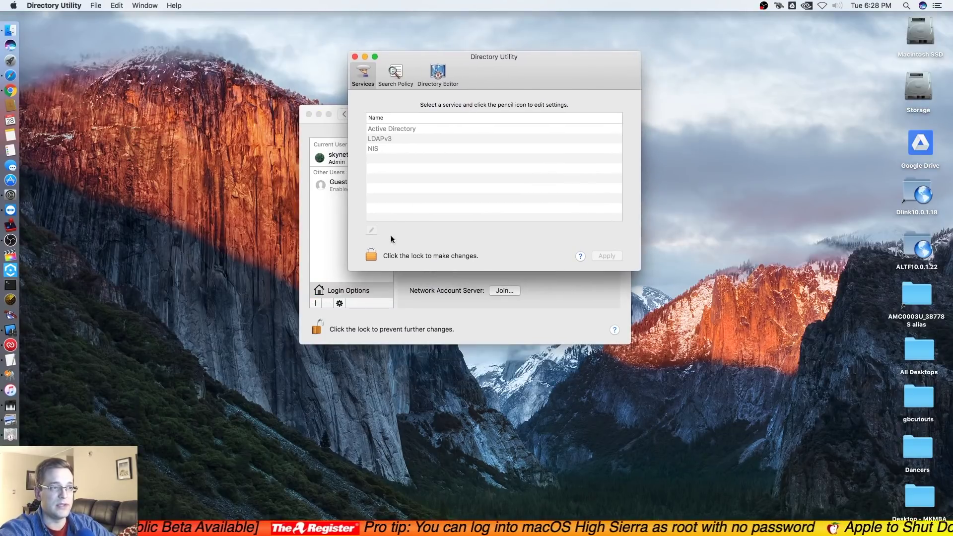
click(370, 256)
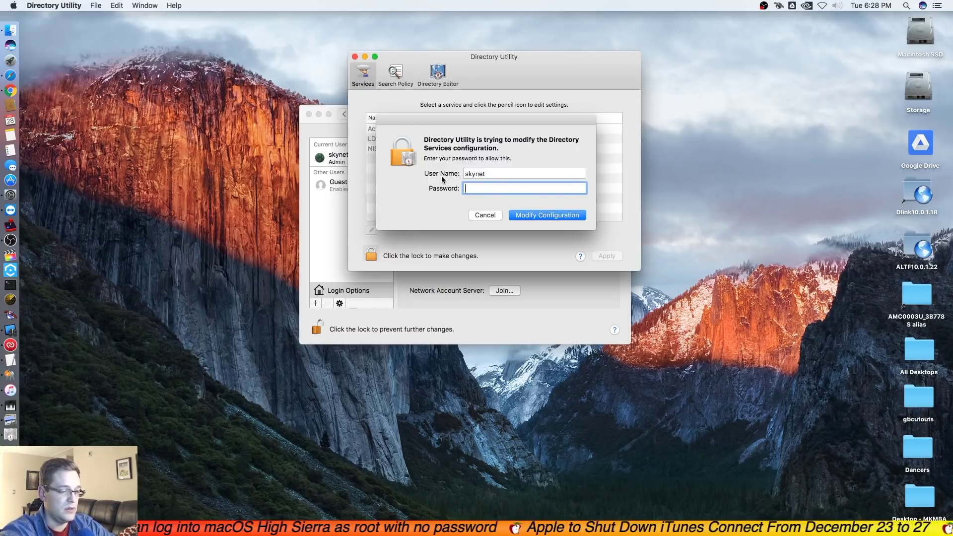
text(•••••••••••)
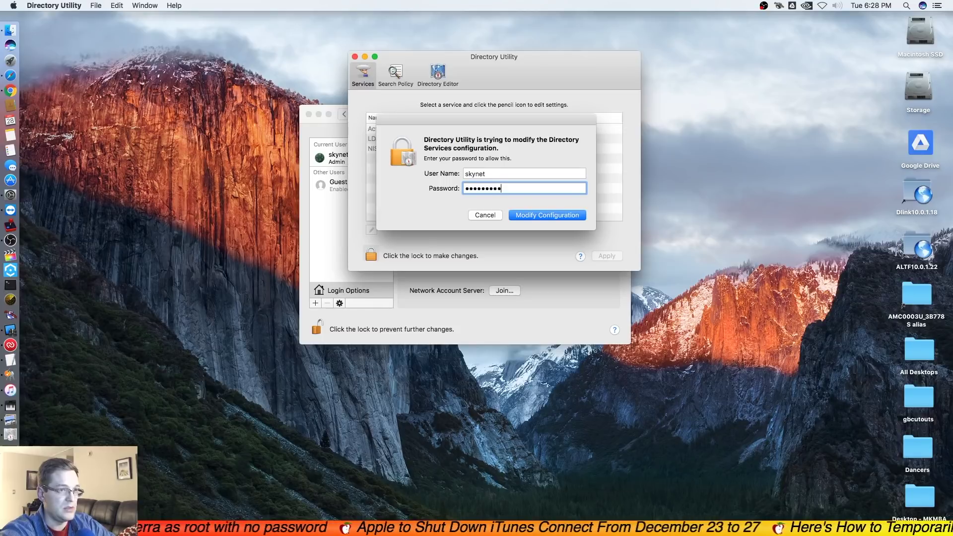
key(Return)
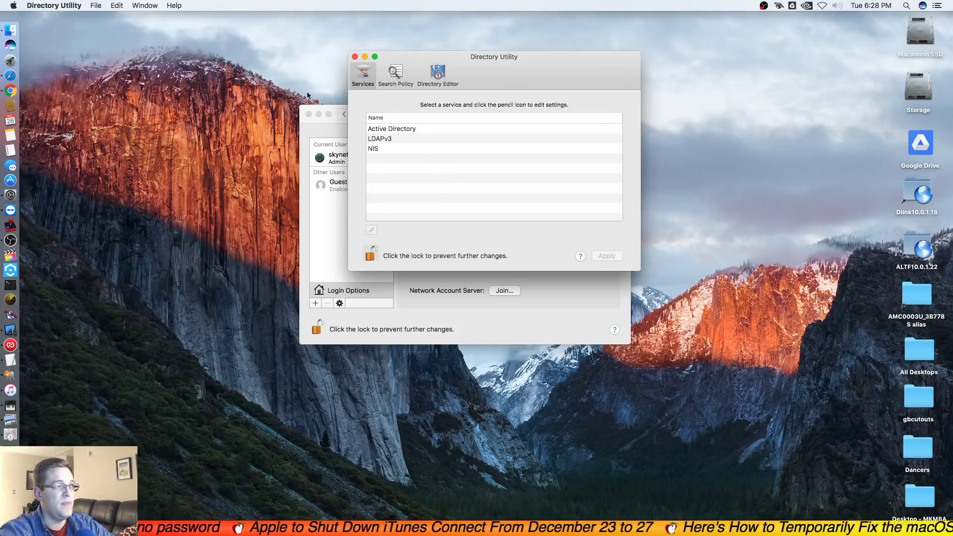
click(118, 6)
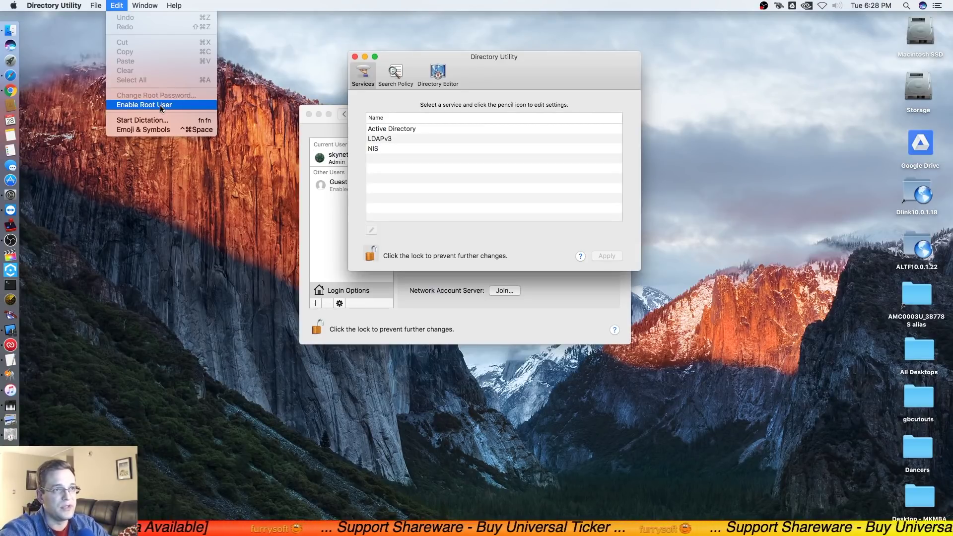
Step: Choose Enable Root User from Directory Utility's Edit menu
click(160, 105)
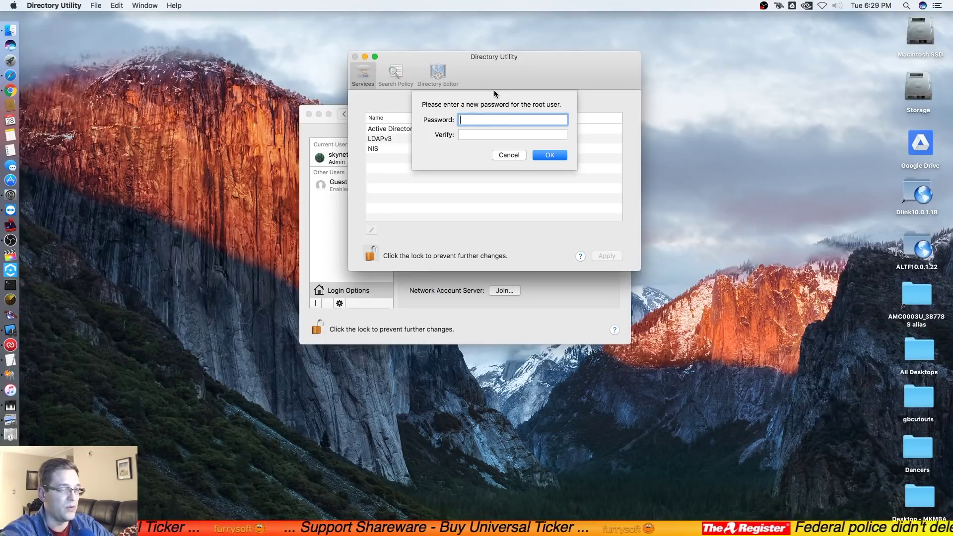
Step: Enter and verify a new root user password, then confirm it with OK
text(p)
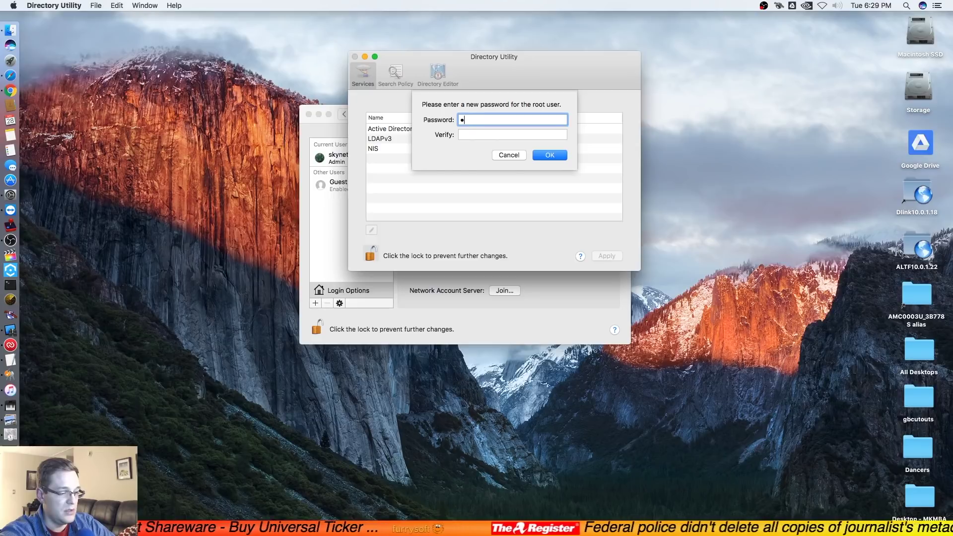
text(assword1)
key(Tab)
text(password1)
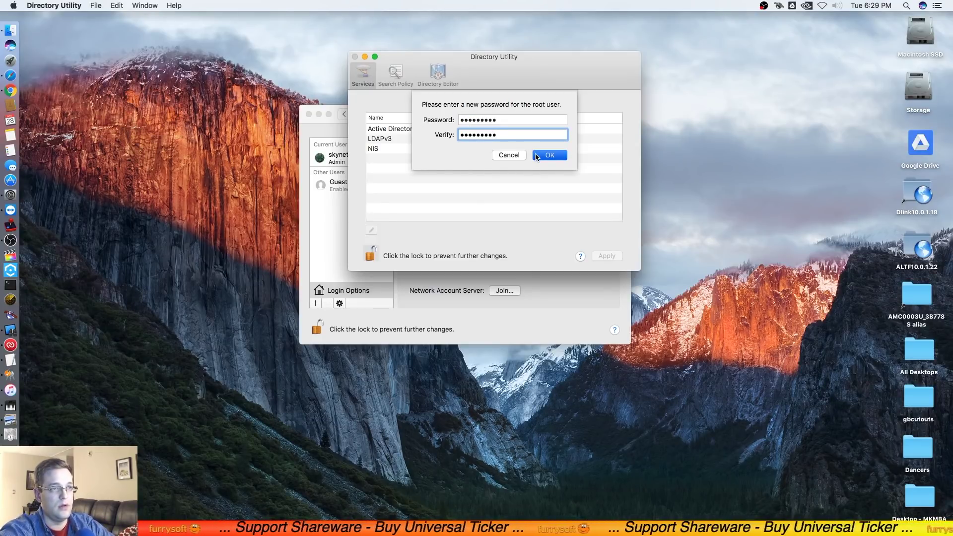
click(536, 156)
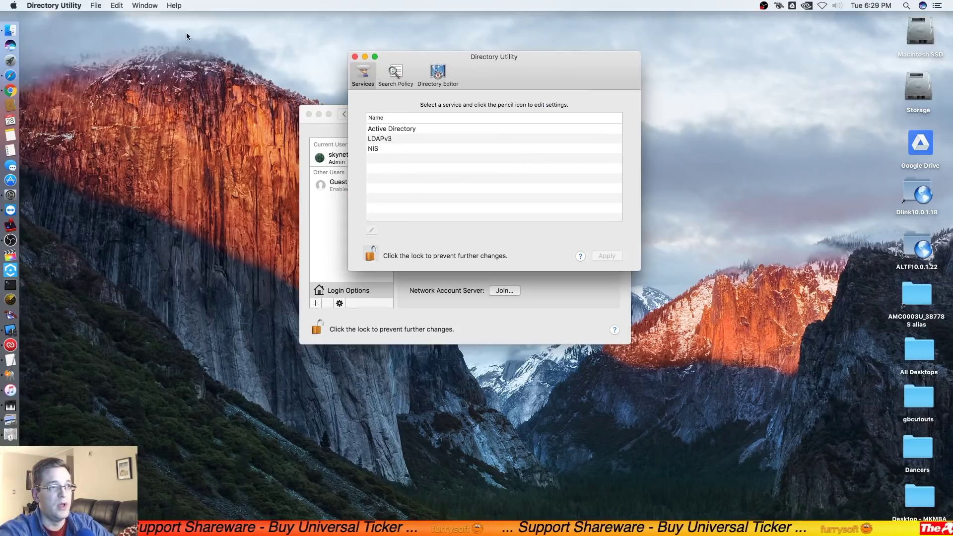
Step: Check the Edit menu for the root-user commands, then lock Directory Utility again
click(116, 6)
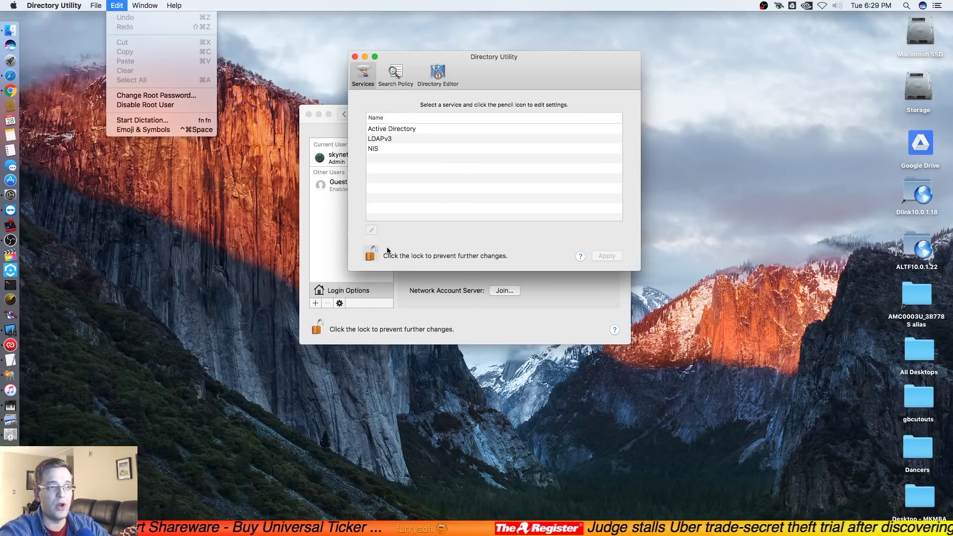
click(373, 254)
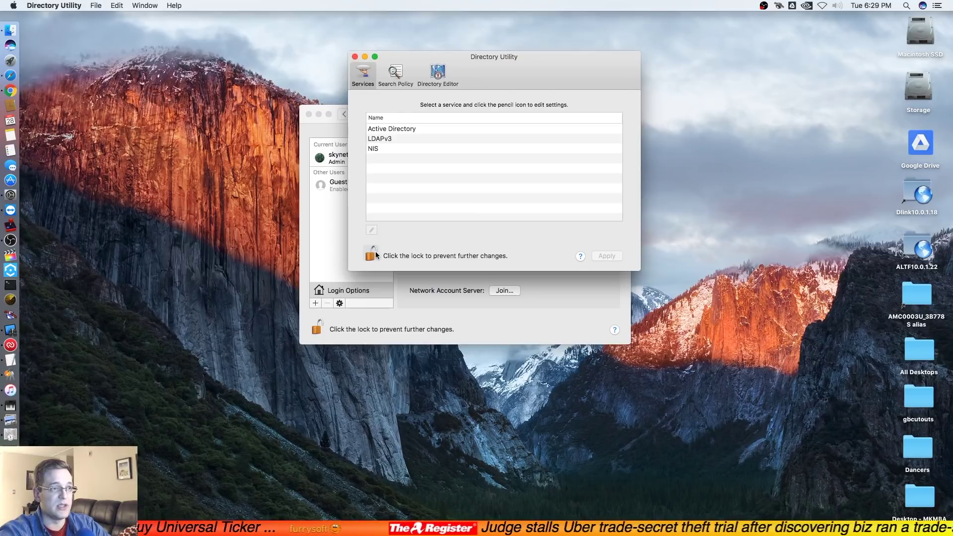
click(372, 254)
Step: Try unlocking Users & Groups as user 'root' with an empty password
click(320, 328)
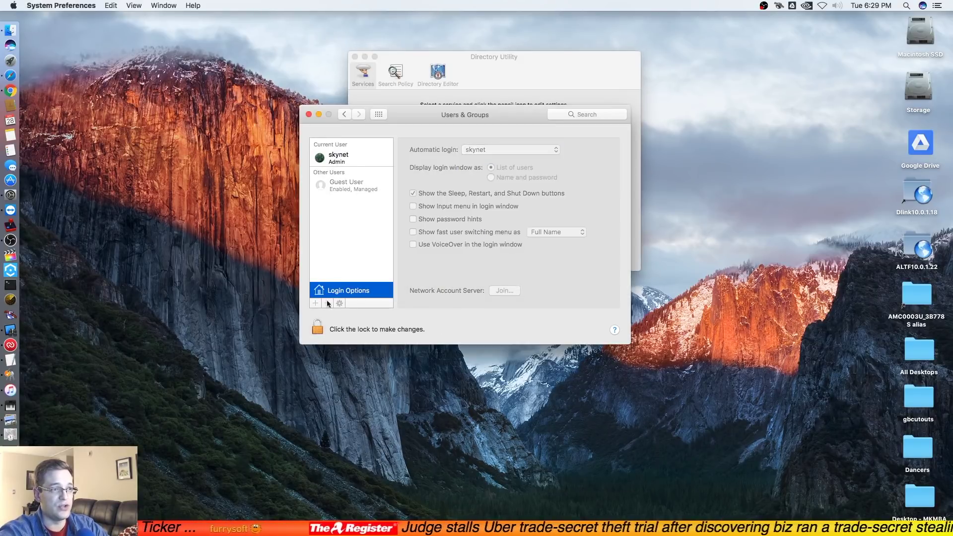
click(322, 330)
click(478, 174)
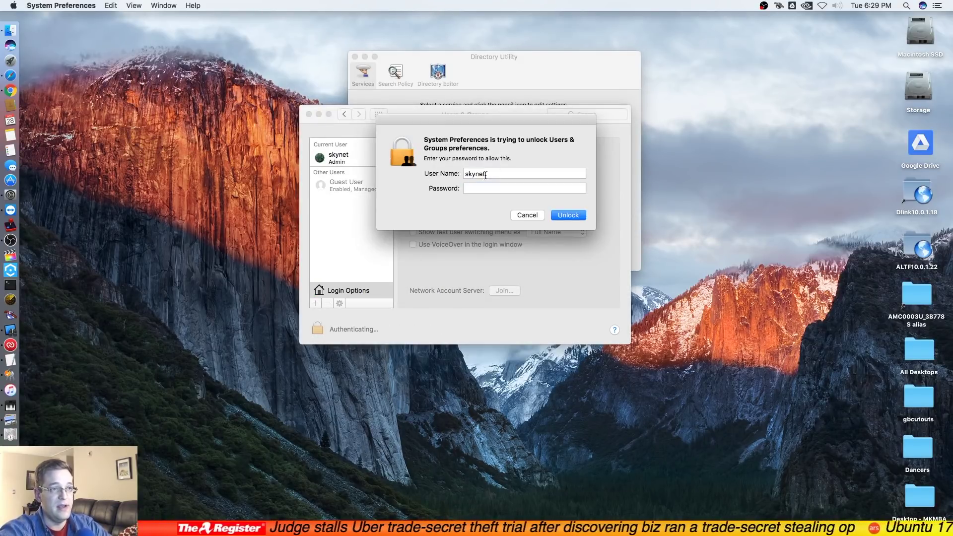
double_click(478, 173)
text(root)
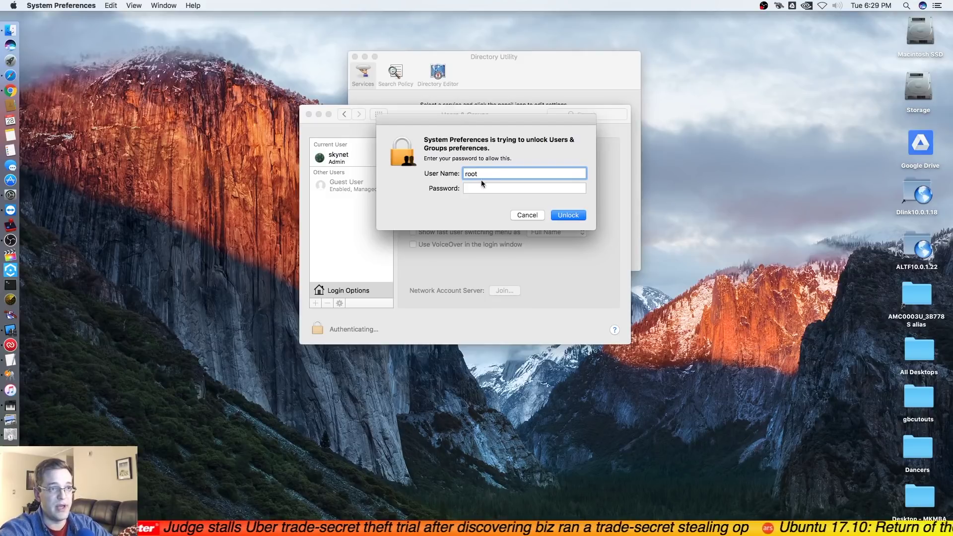
click(481, 189)
click(582, 218)
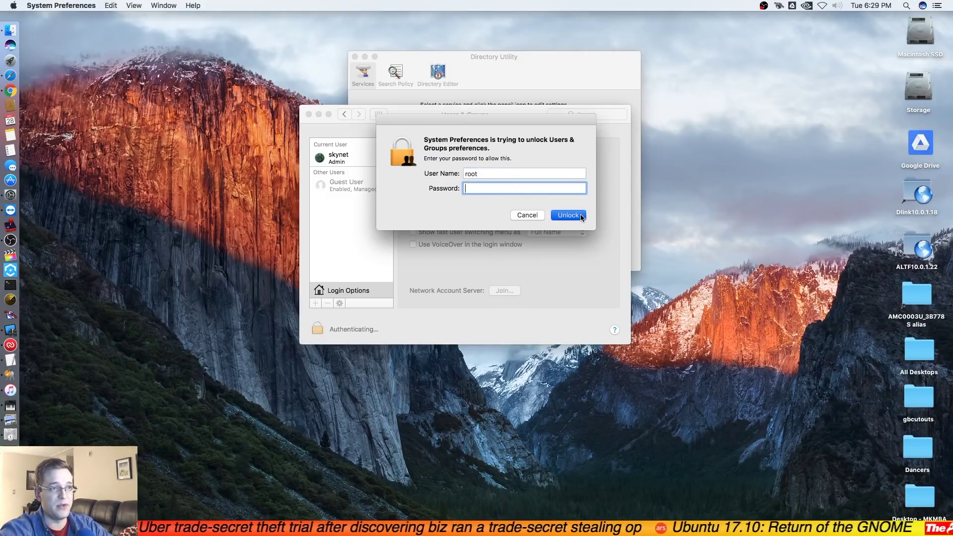
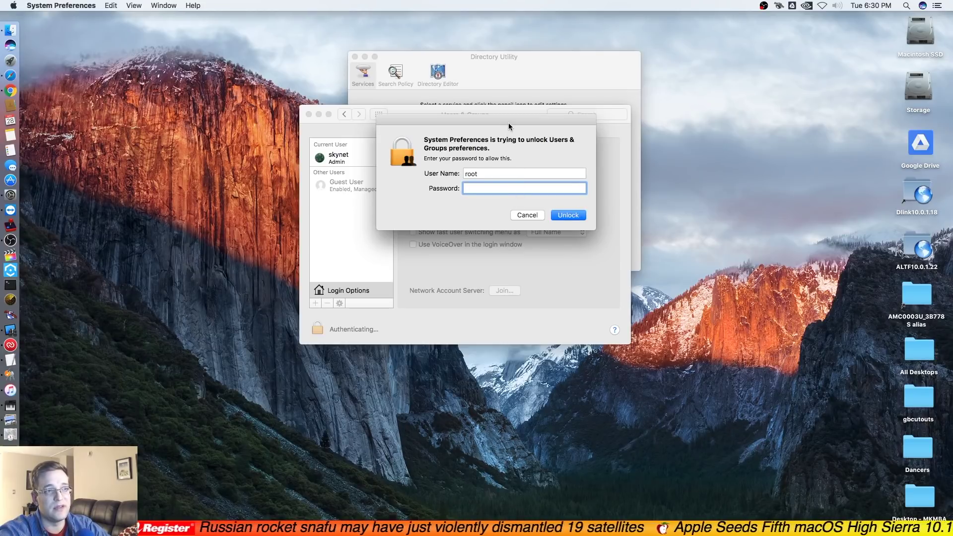
Step: Move the root unlock prompt aside and quit System Preferences, bringing Directory Utility's Services list forward
drag(509, 137, 523, 143)
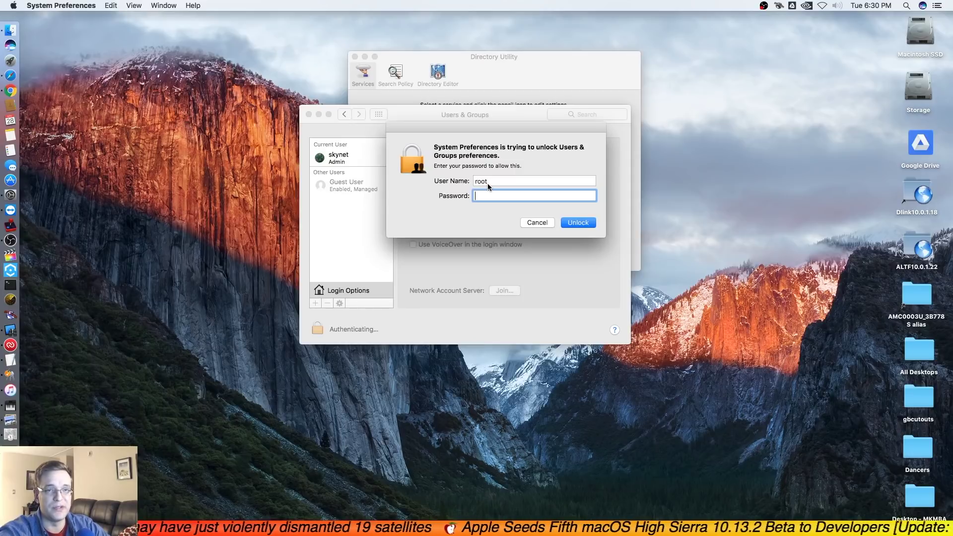
key(super+q)
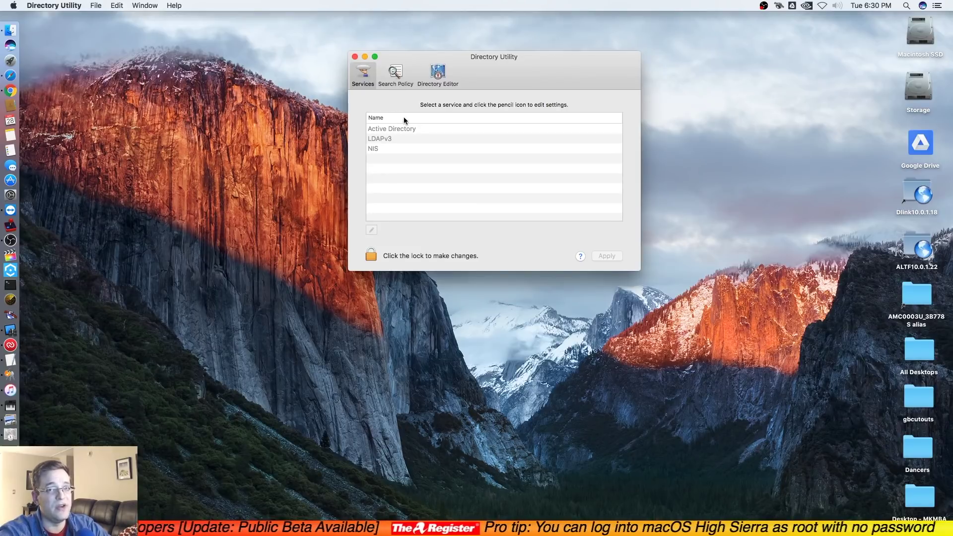
click(371, 255)
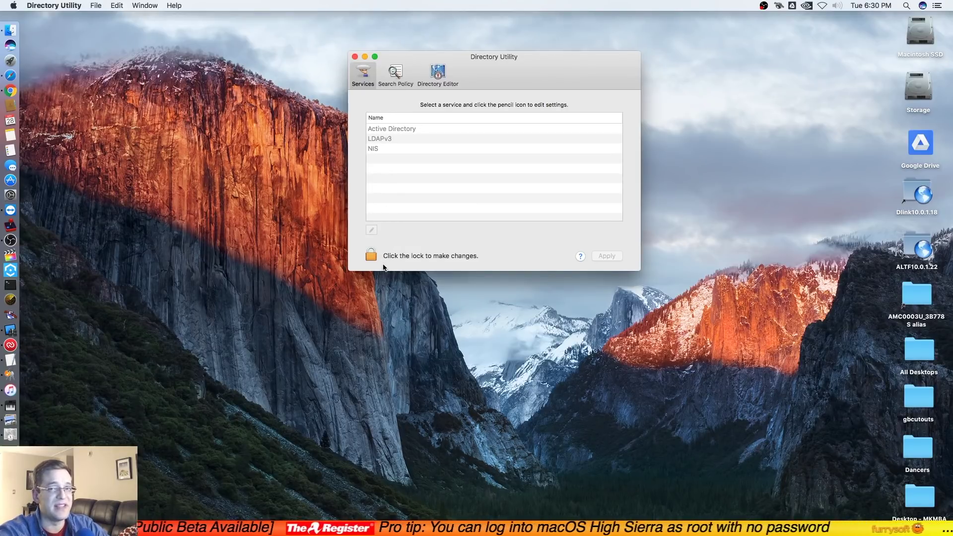